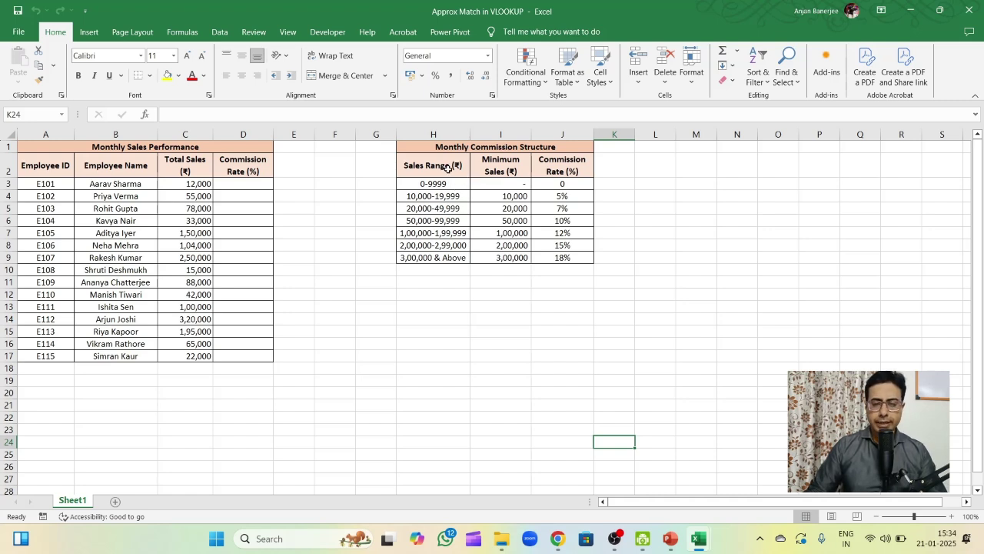
Examine the commission structure's sales ranges, minimum sales and rates alongside the employees awaiting a commission rate.
drag(444, 187, 441, 255)
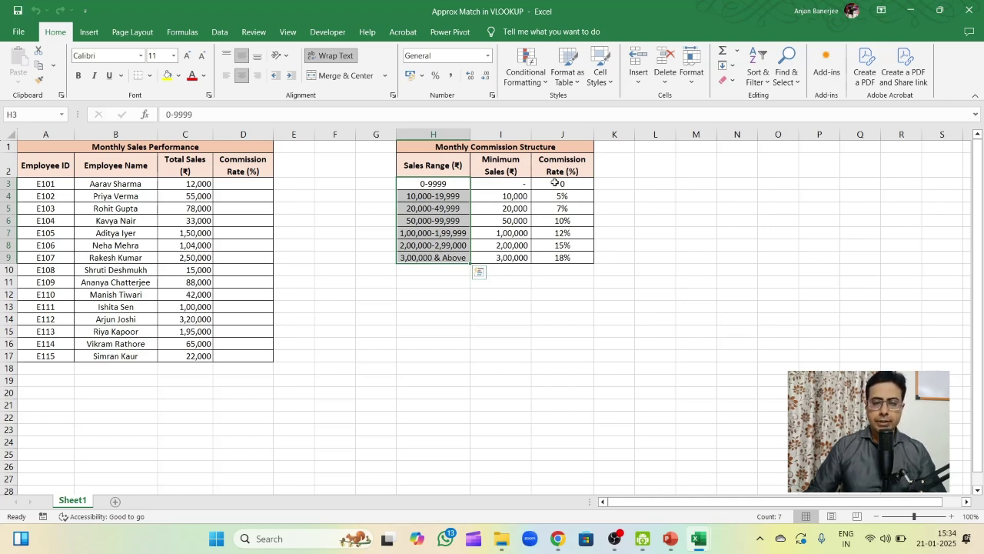
drag(555, 184, 557, 257)
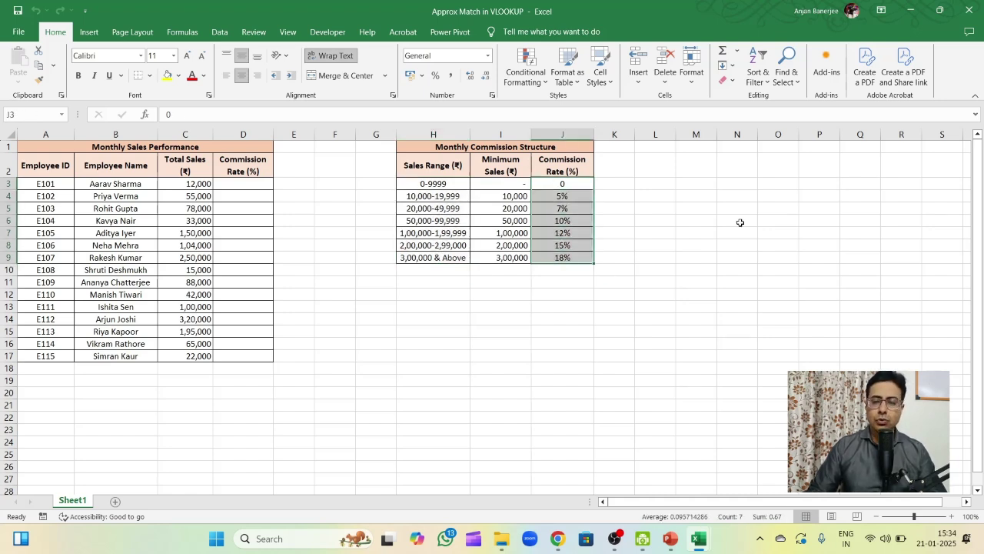
click(729, 218)
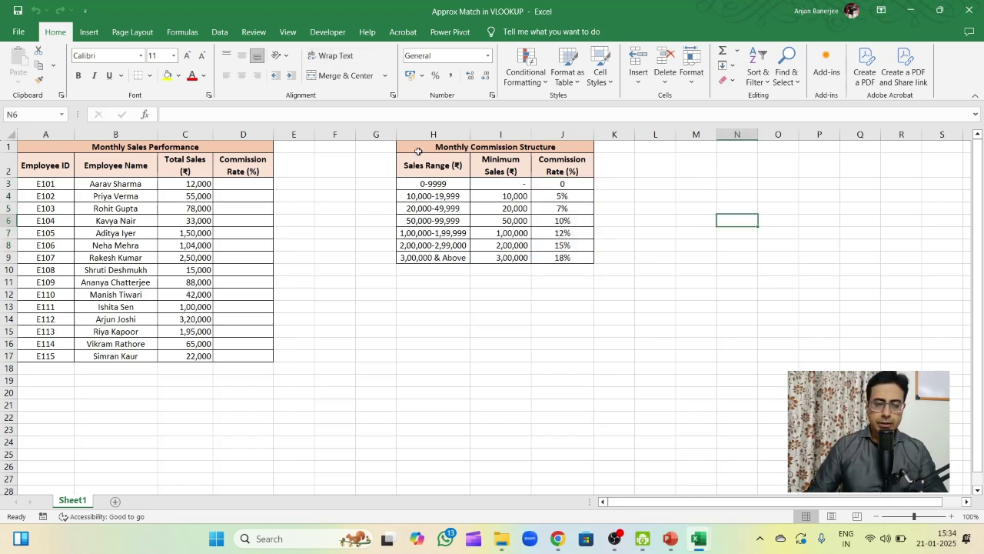
drag(479, 145, 488, 257)
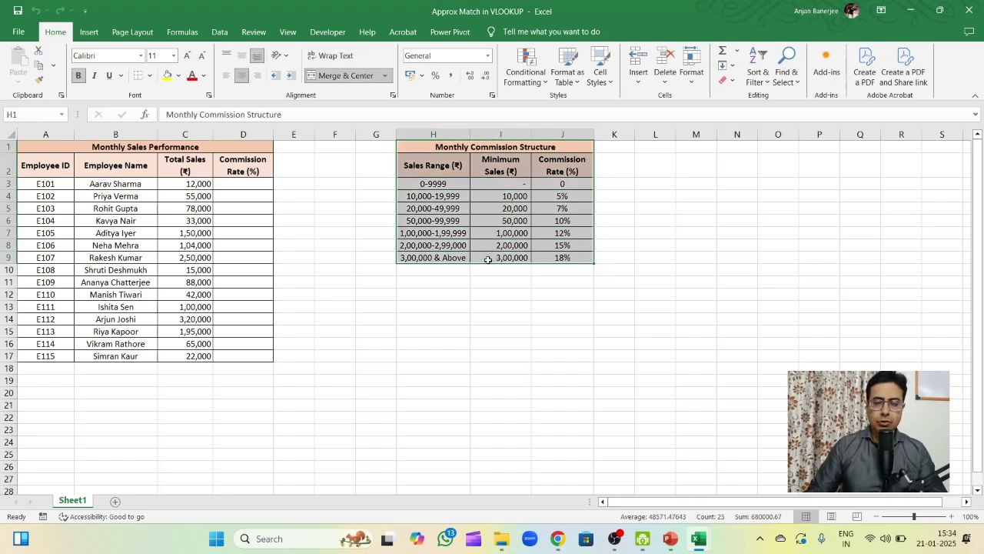
click(453, 164)
drag(452, 163, 448, 254)
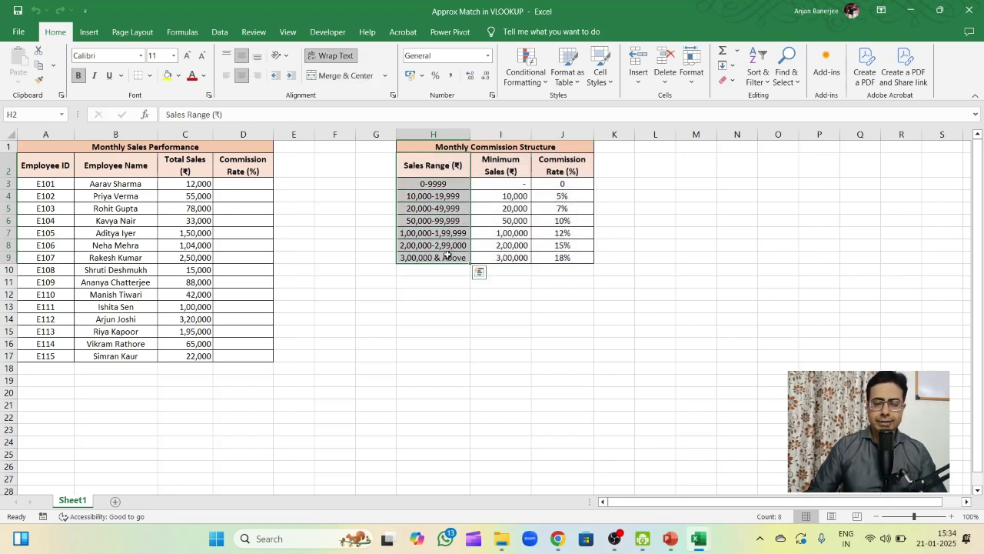
click(531, 283)
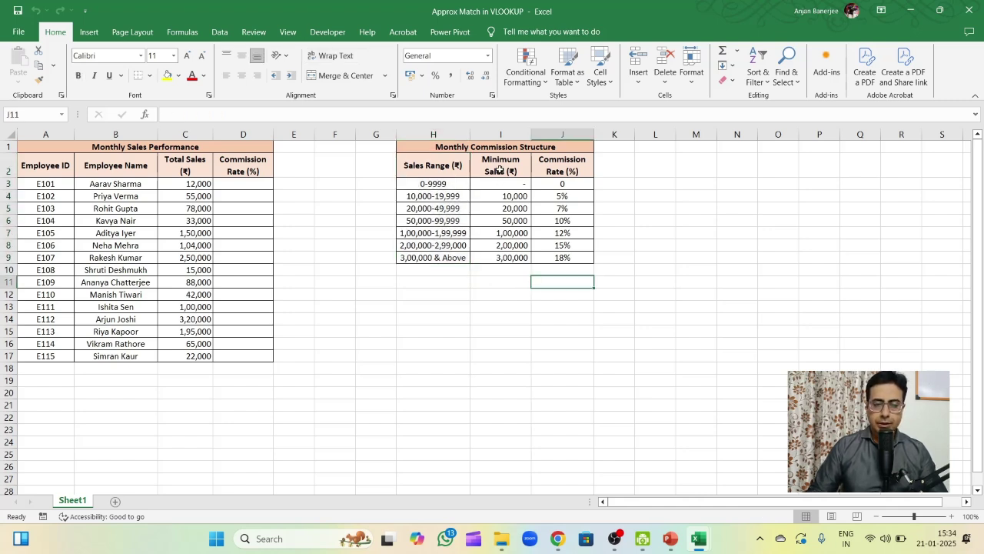
drag(500, 169, 562, 257)
click(436, 192)
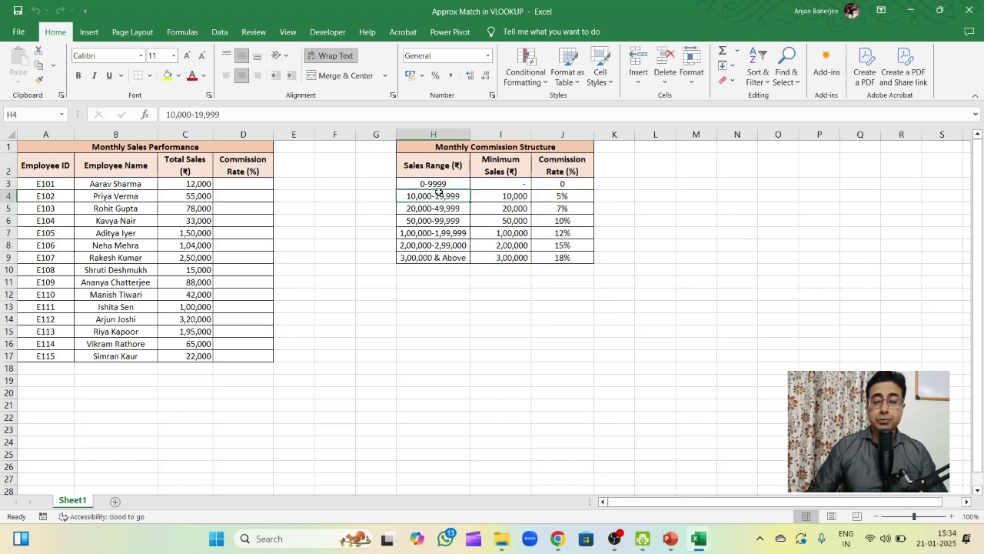
drag(516, 166, 513, 257)
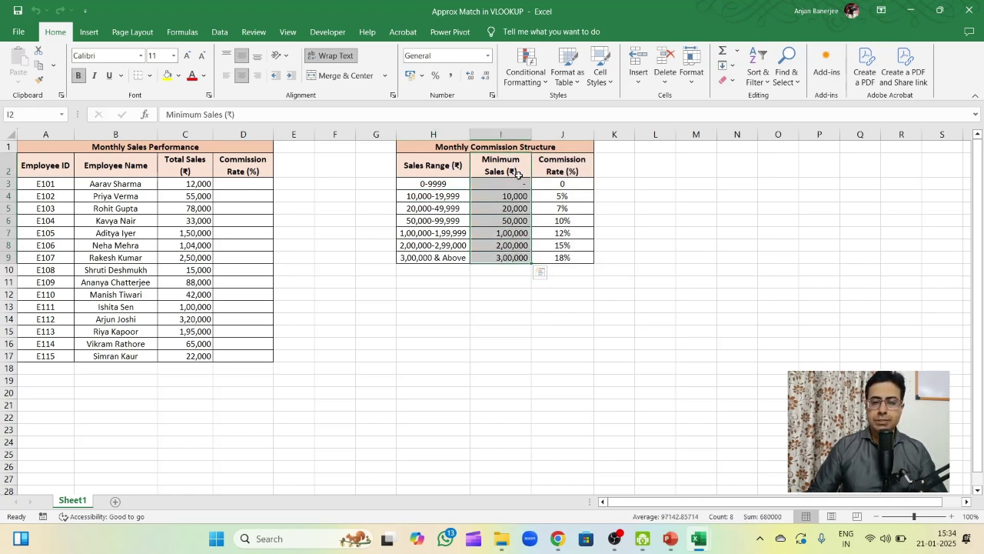
click(427, 196)
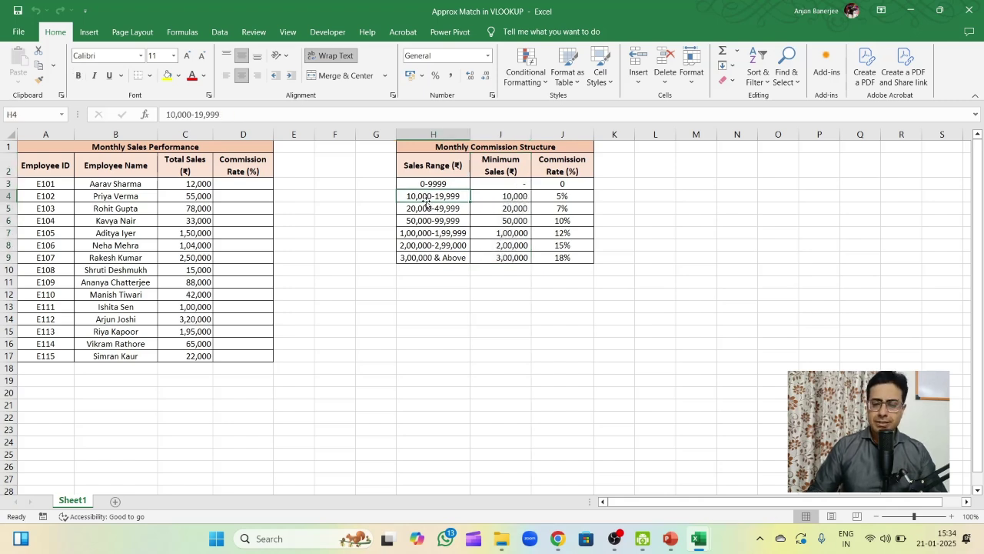
drag(418, 183, 418, 253)
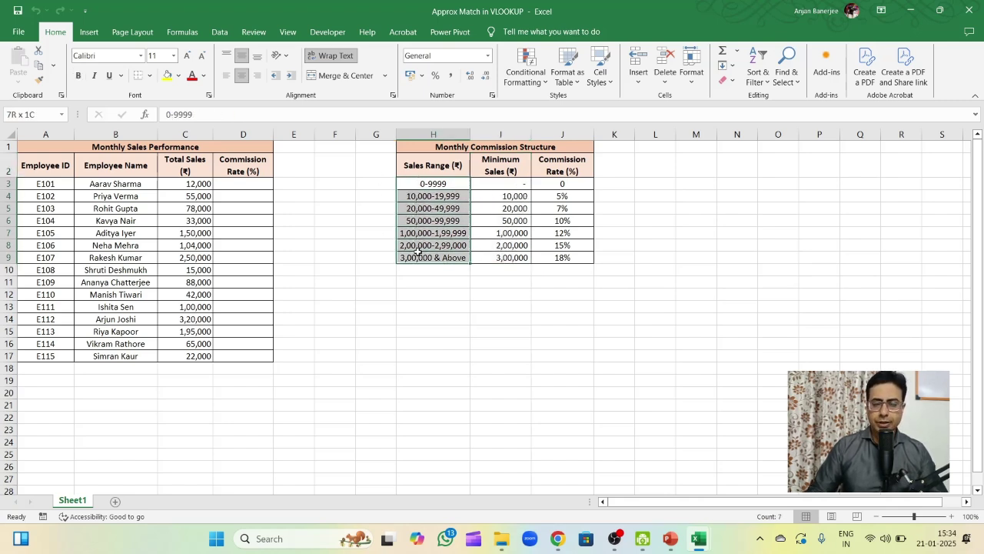
click(518, 196)
click(571, 197)
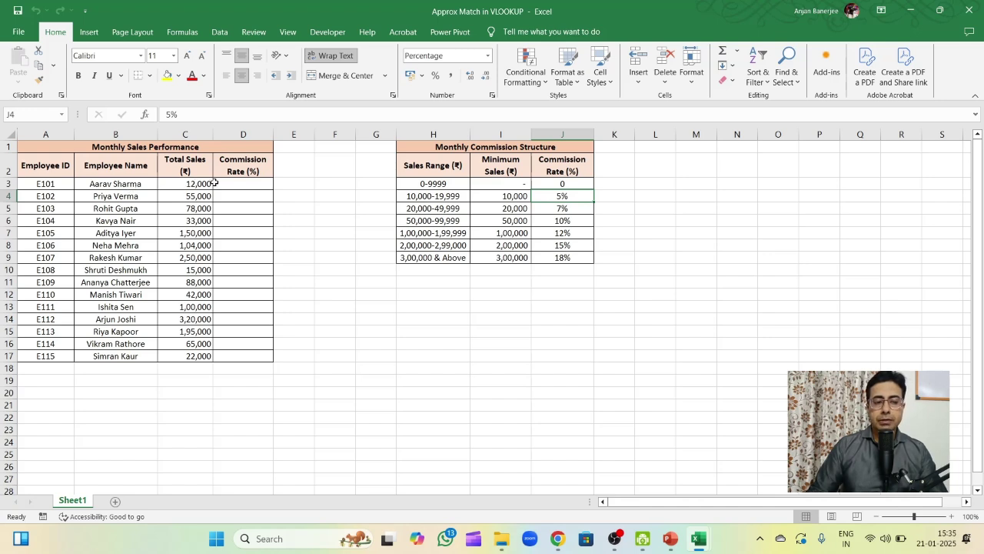
click(246, 186)
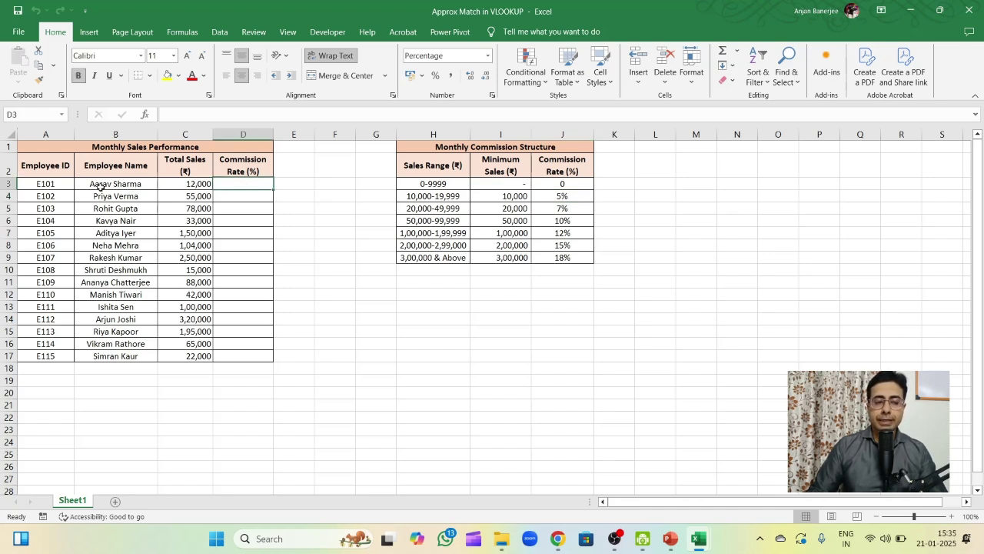
drag(101, 186, 101, 355)
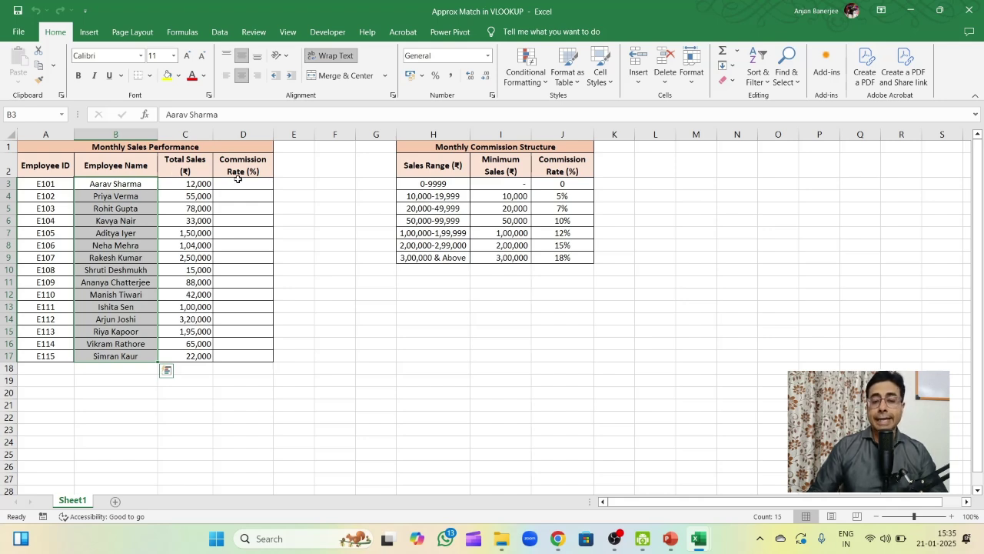
drag(496, 146, 500, 257)
click(579, 303)
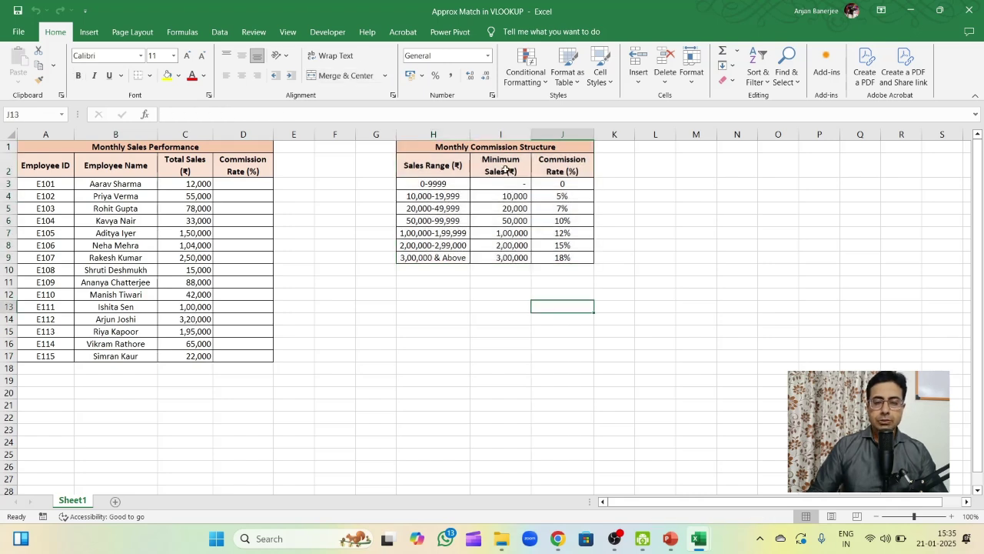
Highlight the Minimum Sales and Commission Rate columns of the commission structure, I2:J9, in yellow.
drag(506, 169, 561, 261)
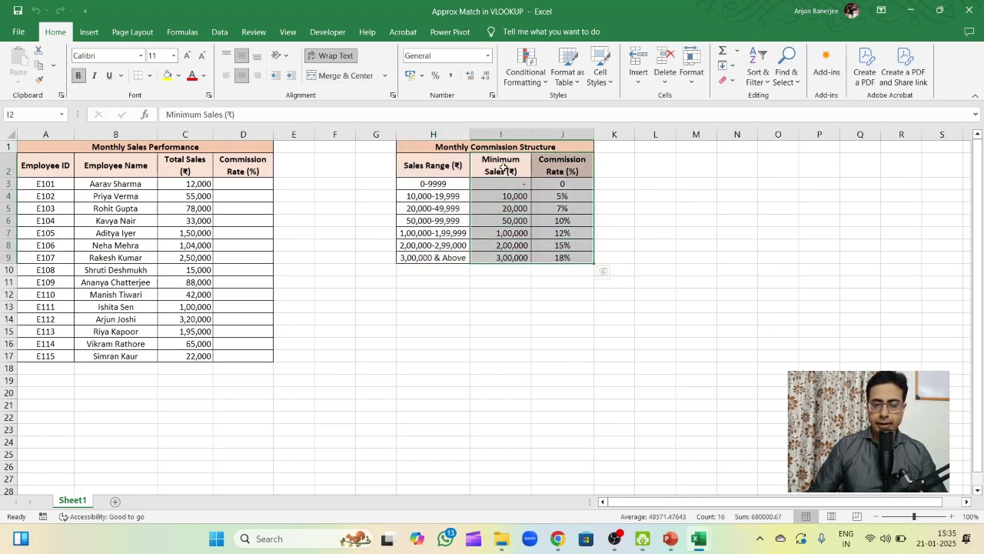
click(167, 75)
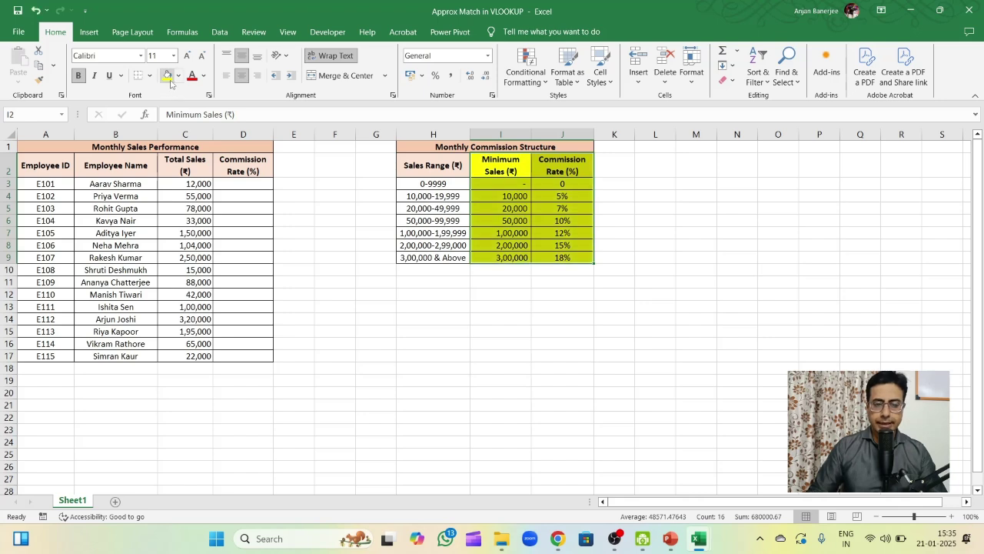
Enter the exact-match formula =VLOOKUP(C3,$I$2:$J$9,2,FALSE) in cell D3 for the first employee's commission rate.
click(247, 183)
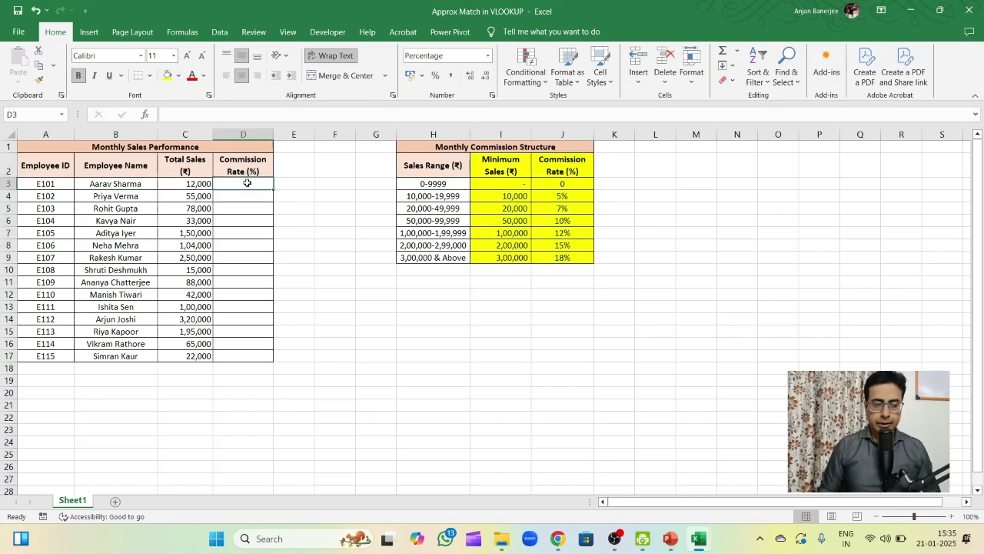
text(=vl)
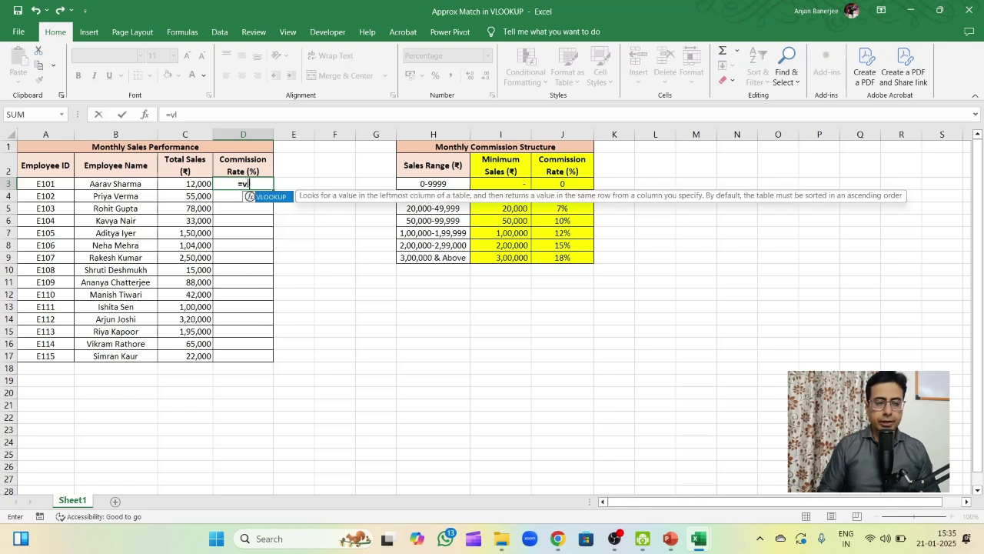
text(ookup()
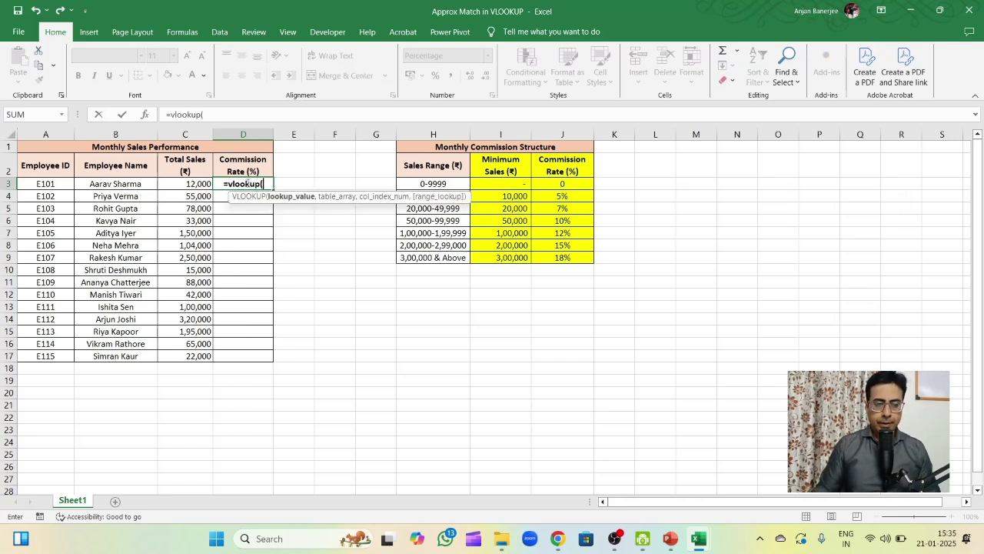
click(197, 184)
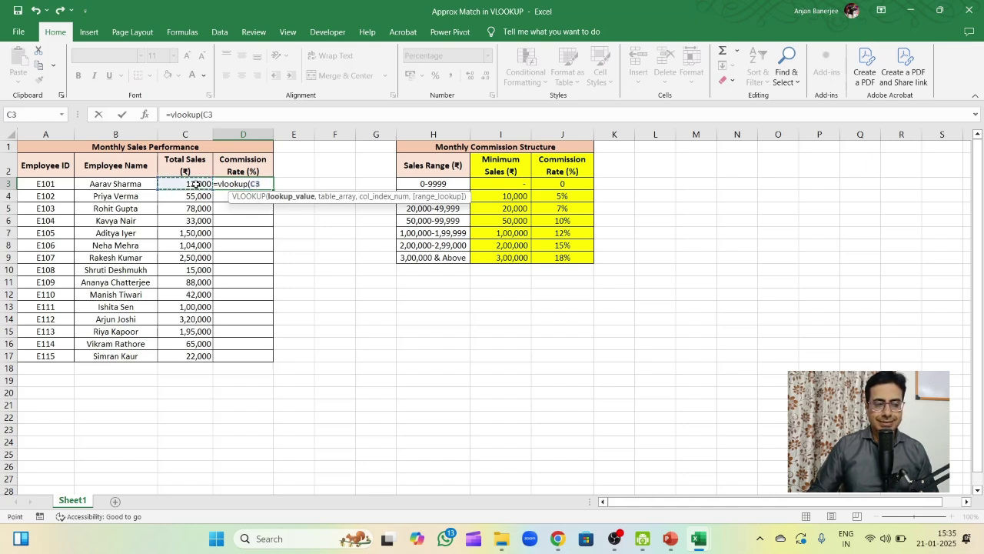
text(,)
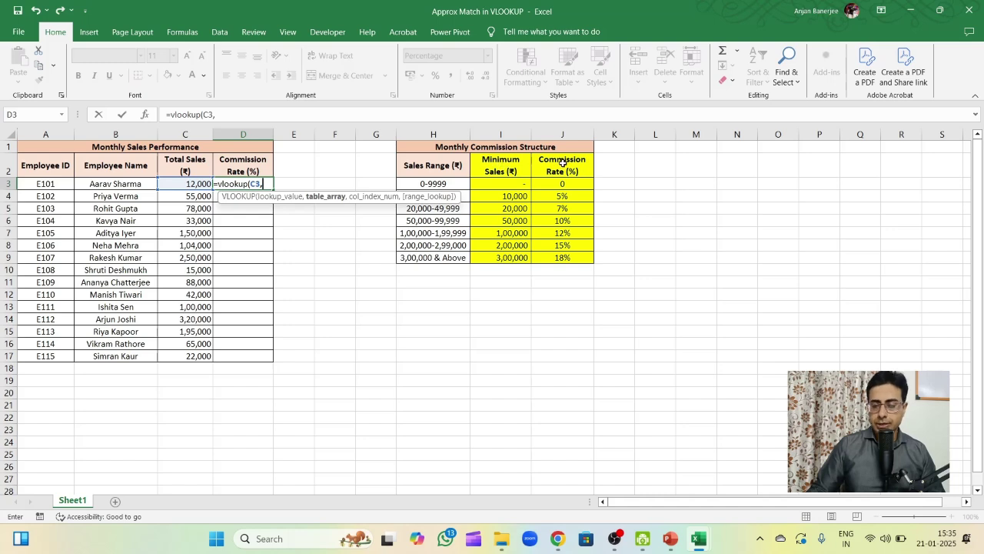
drag(512, 174, 574, 256)
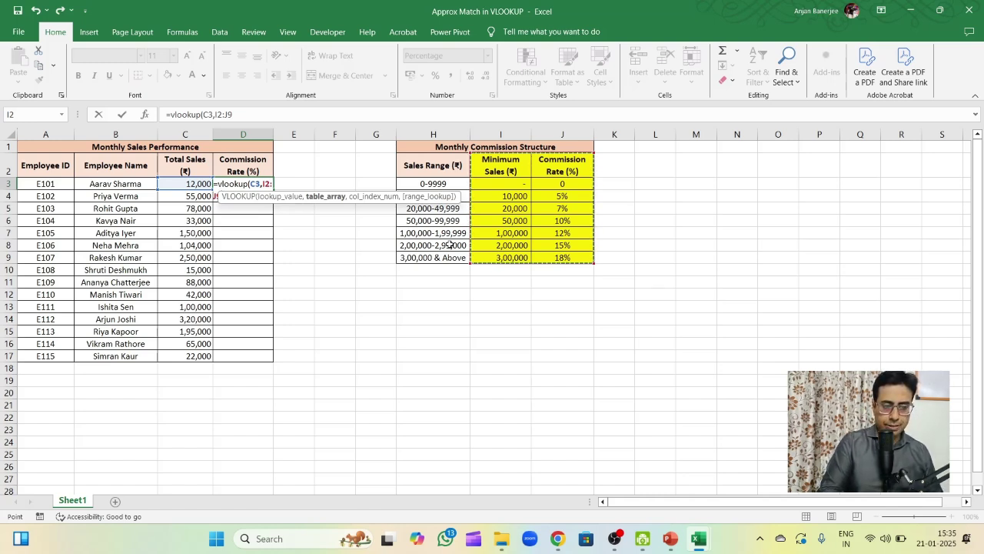
key(F4)
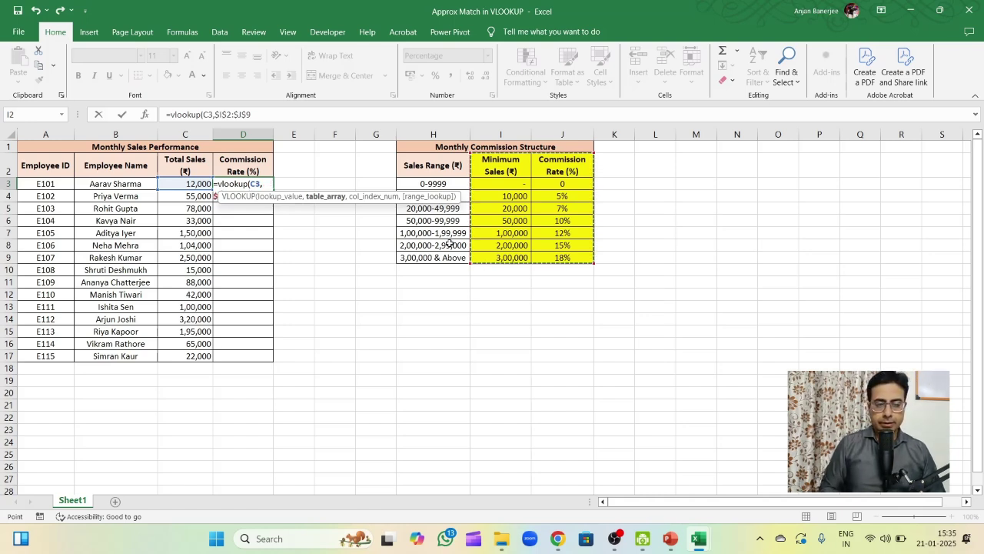
text(,)
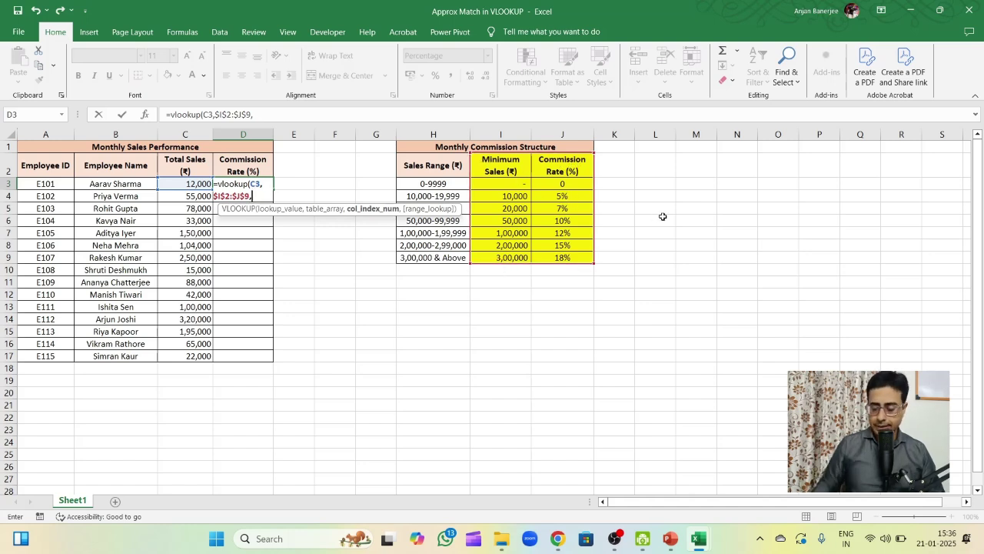
text(2,)
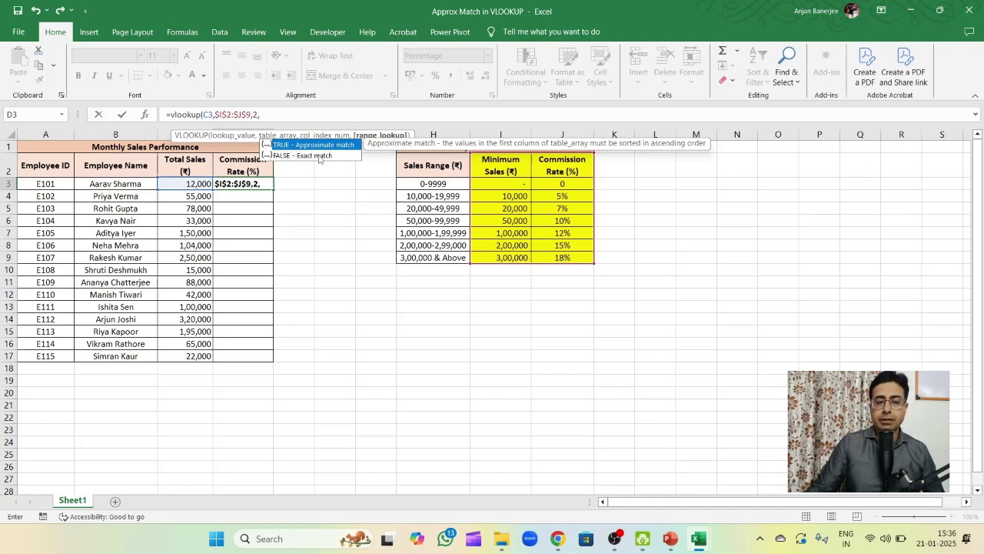
double_click(318, 157)
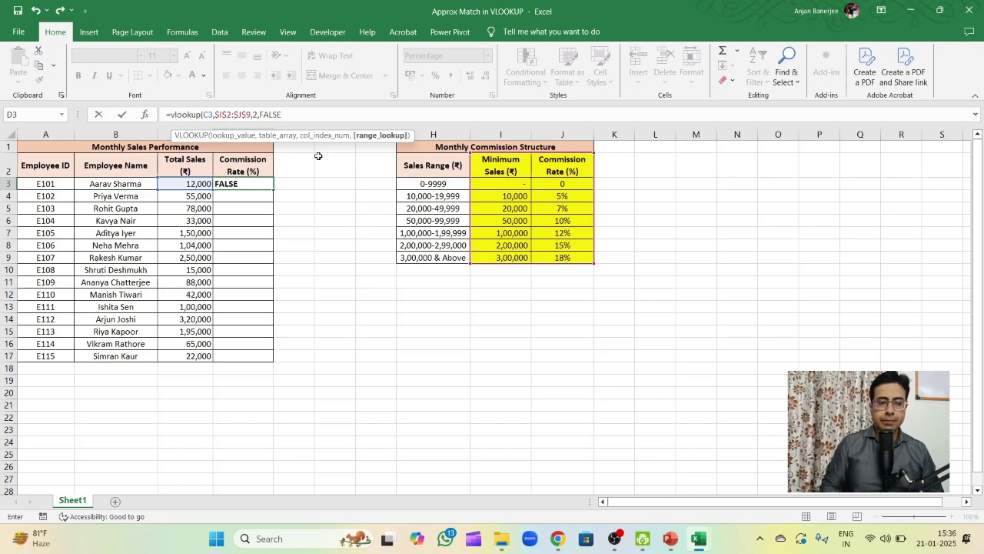
text())
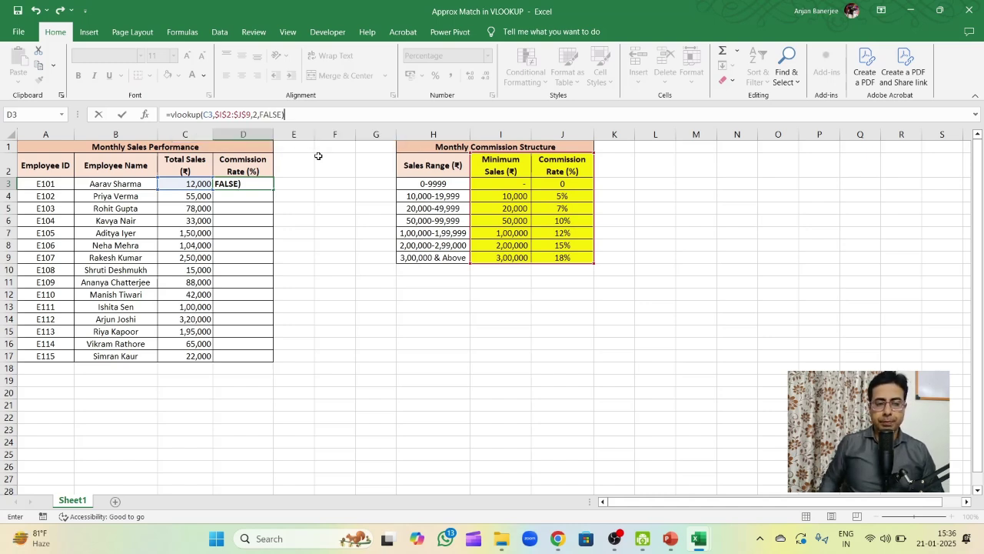
key(Return)
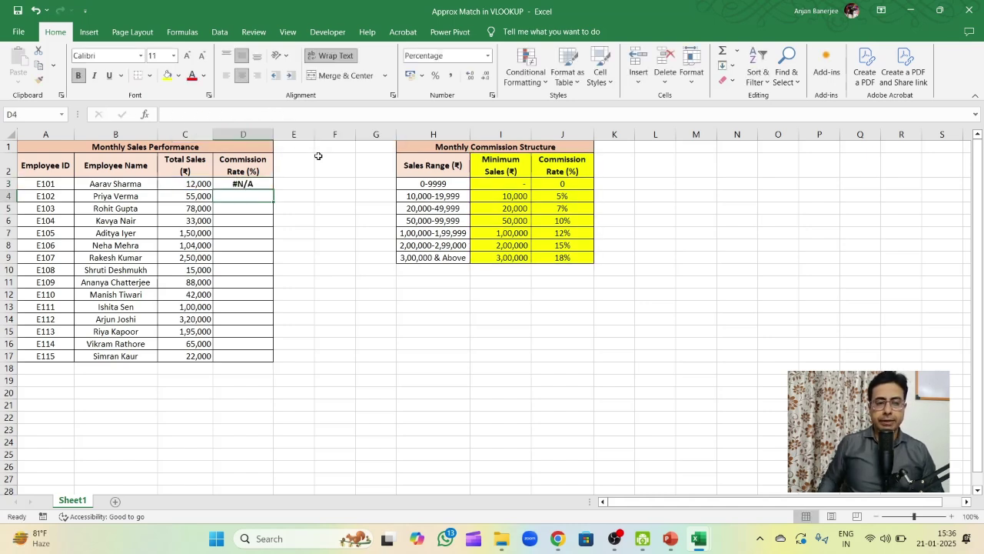
Copy the VLOOKUP formula from D3 down the Commission Rate column through D17.
click(260, 183)
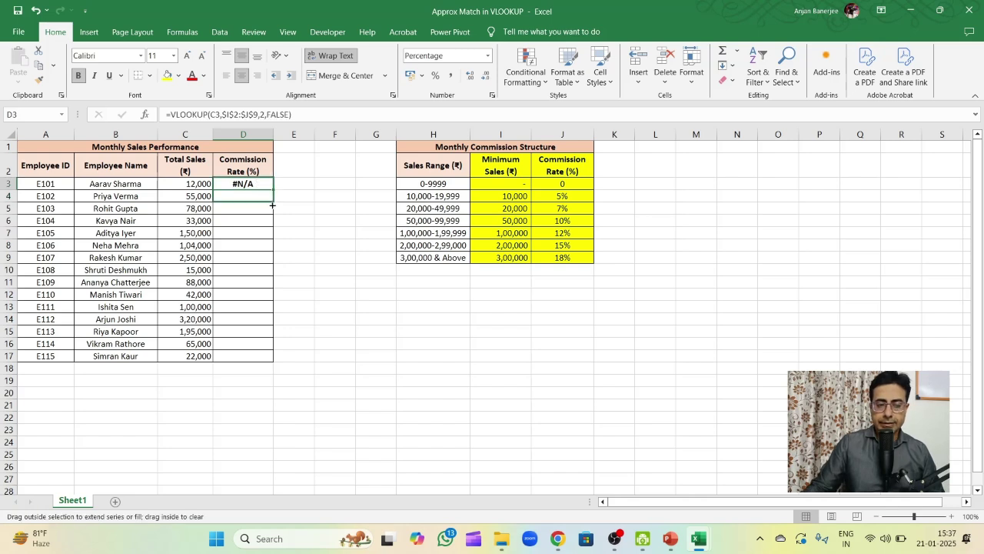
drag(273, 204, 279, 360)
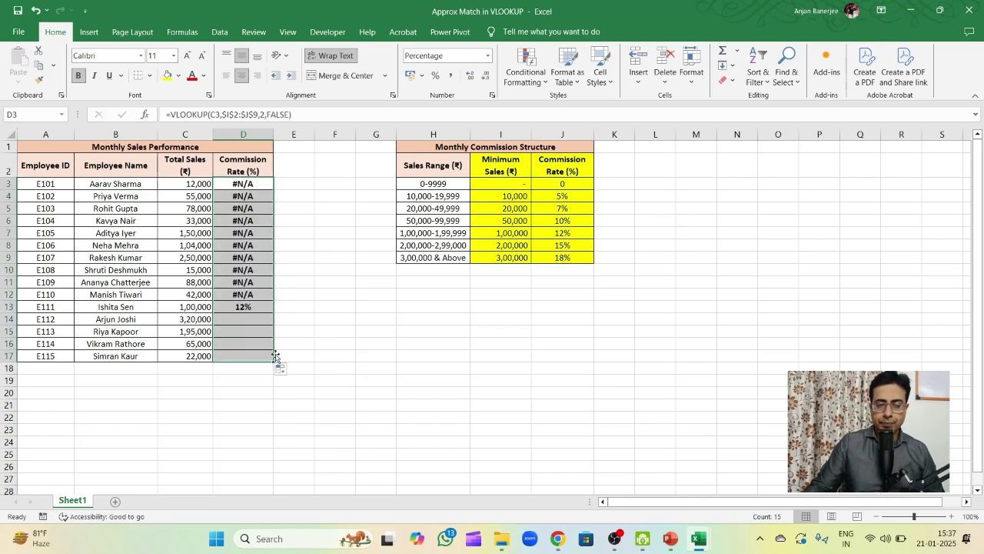
click(263, 282)
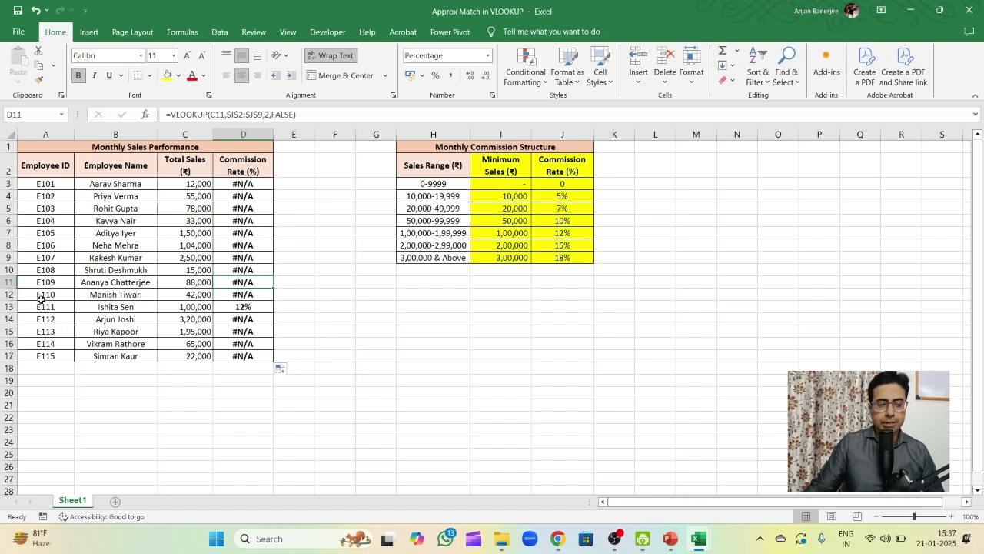
Compare the total sales and commission rate of employee E111 with the matching minimum sales entry in the commission structure.
drag(41, 305, 262, 308)
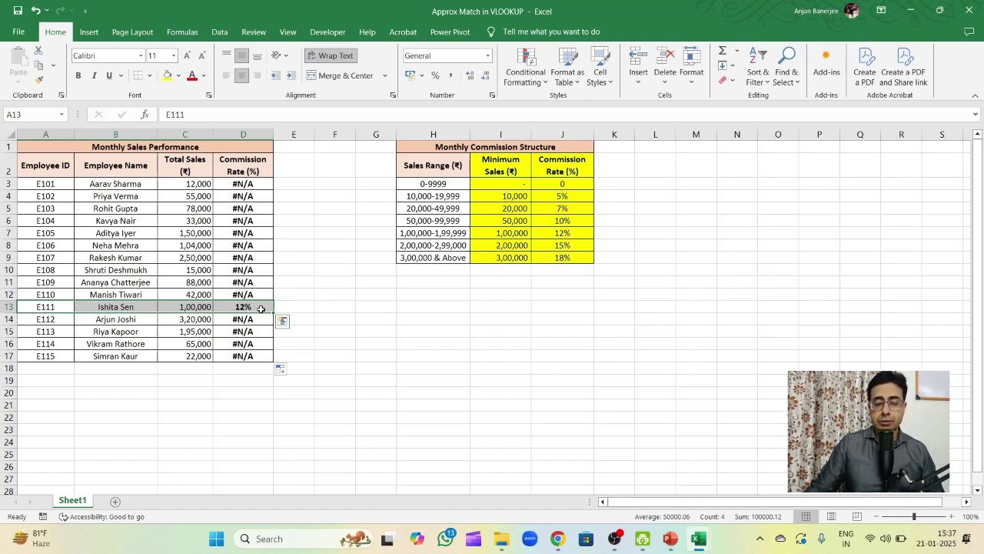
click(262, 308)
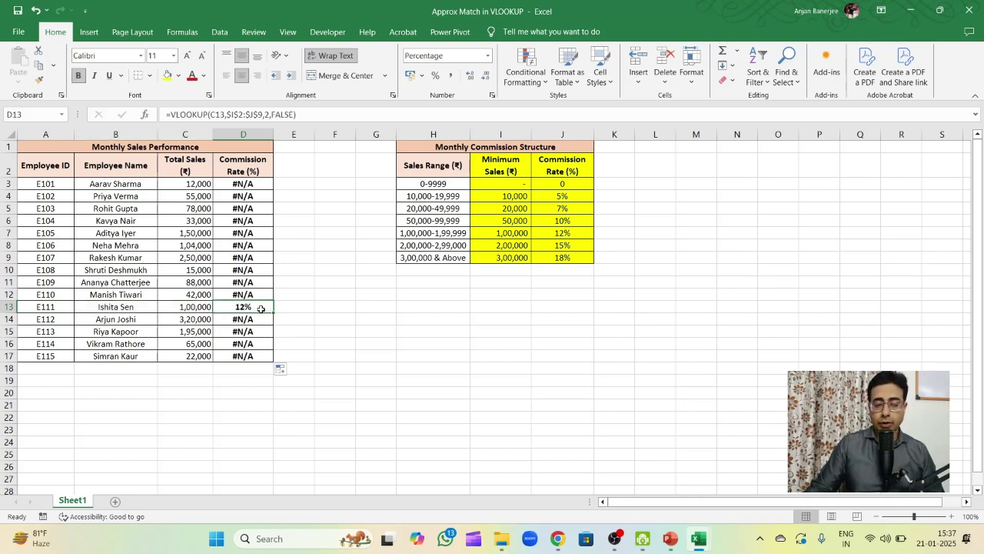
click(183, 309)
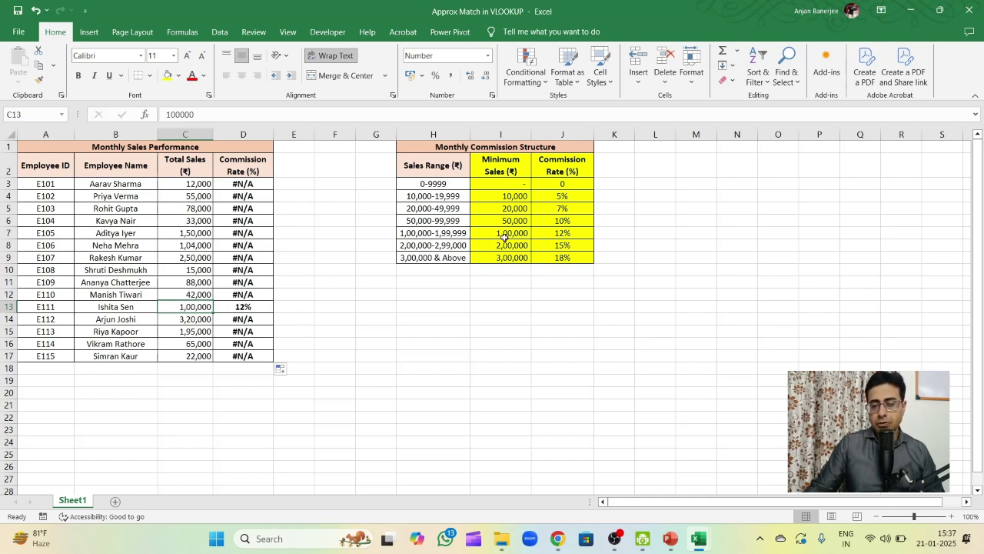
click(503, 235)
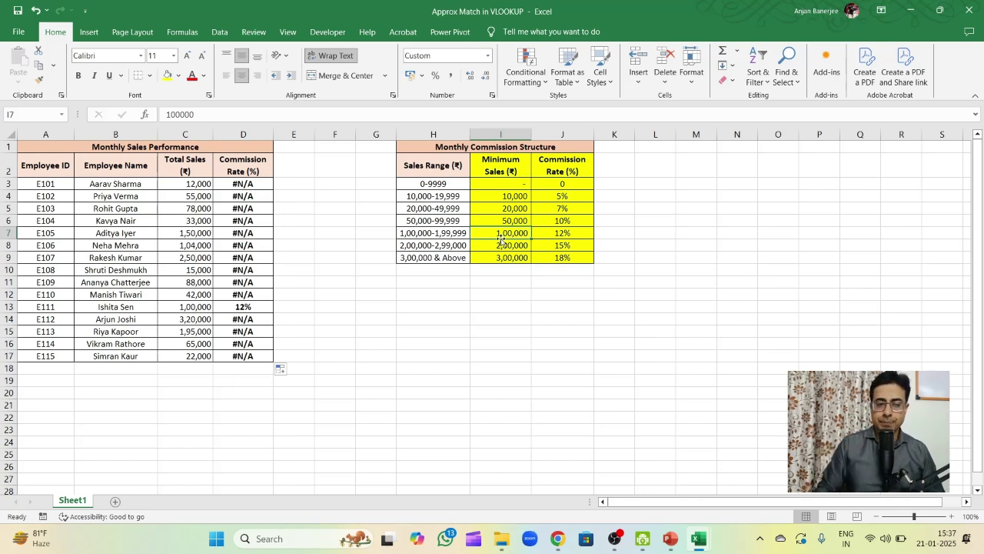
Check the total sales of several employees without a commission rate, including E101, E103, E105 and E108.
click(204, 183)
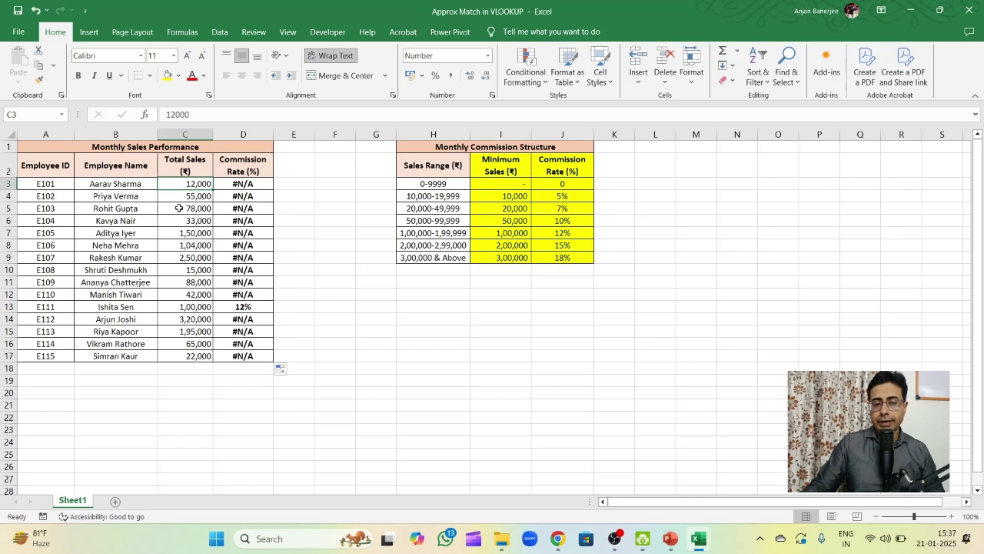
click(189, 205)
click(191, 233)
click(193, 270)
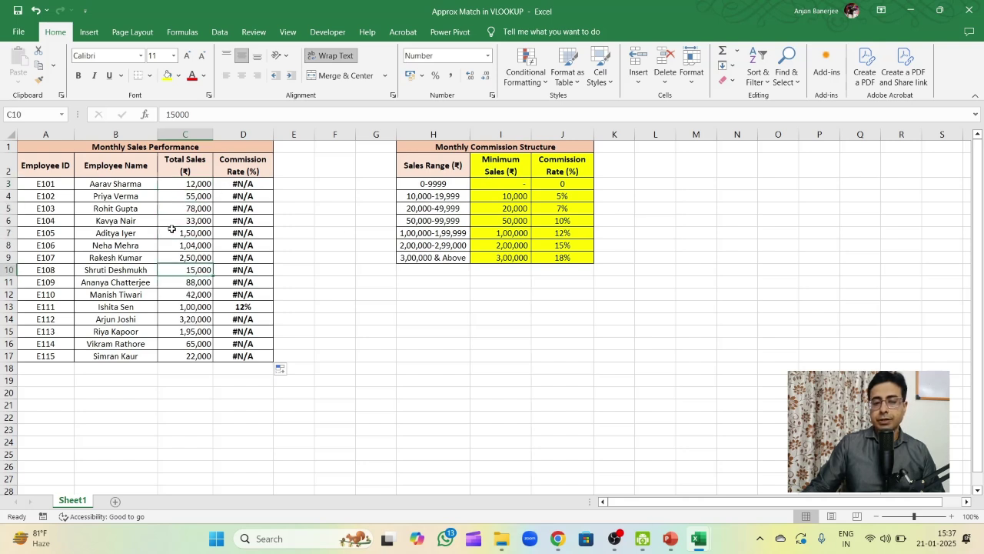
Change the match type in D3's VLOOKUP to approximate, making it =VLOOKUP(C3,$I$2:$J$9,2,TRUE).
click(261, 186)
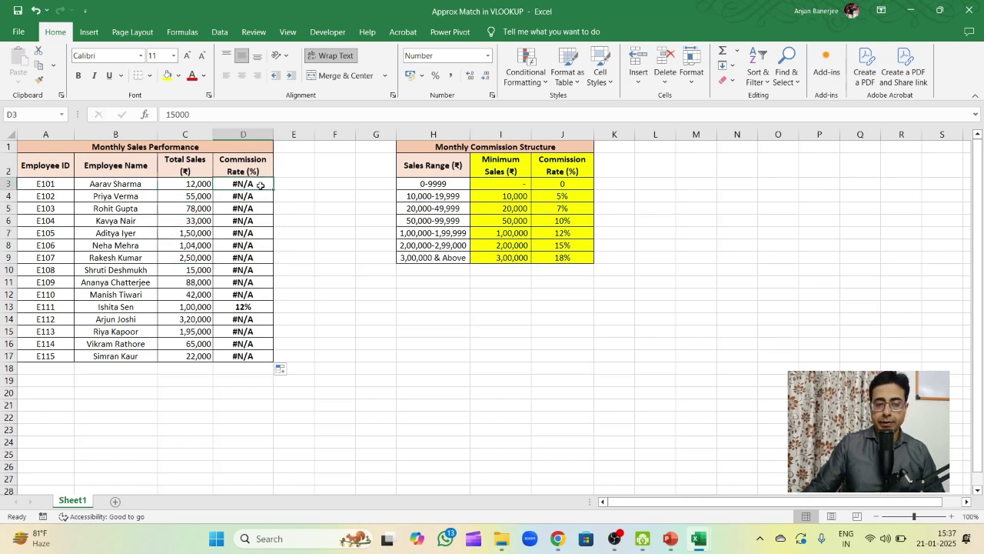
click(303, 115)
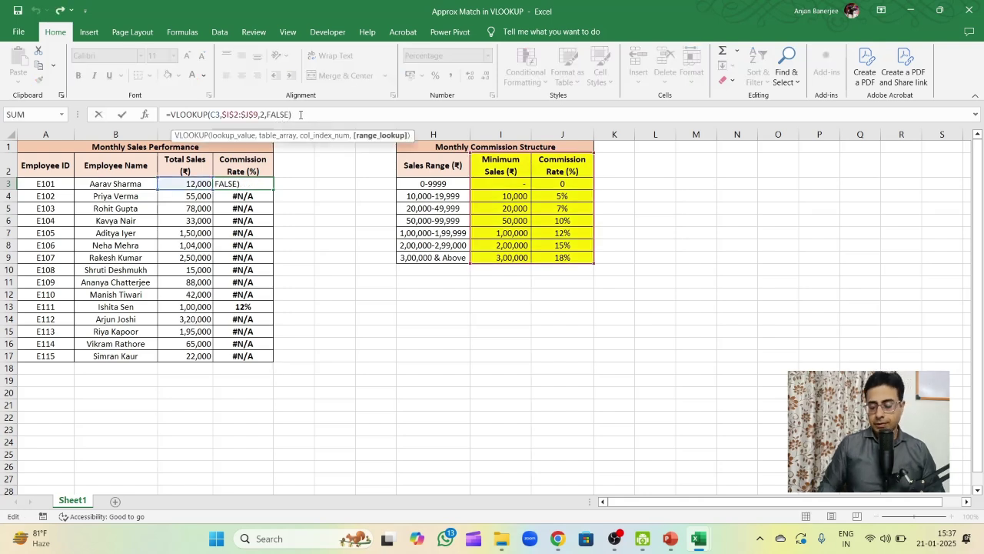
key(BackSpace)
key(BackSpace)
key(BackSpace)
key(BackSpace)
key(BackSpace)
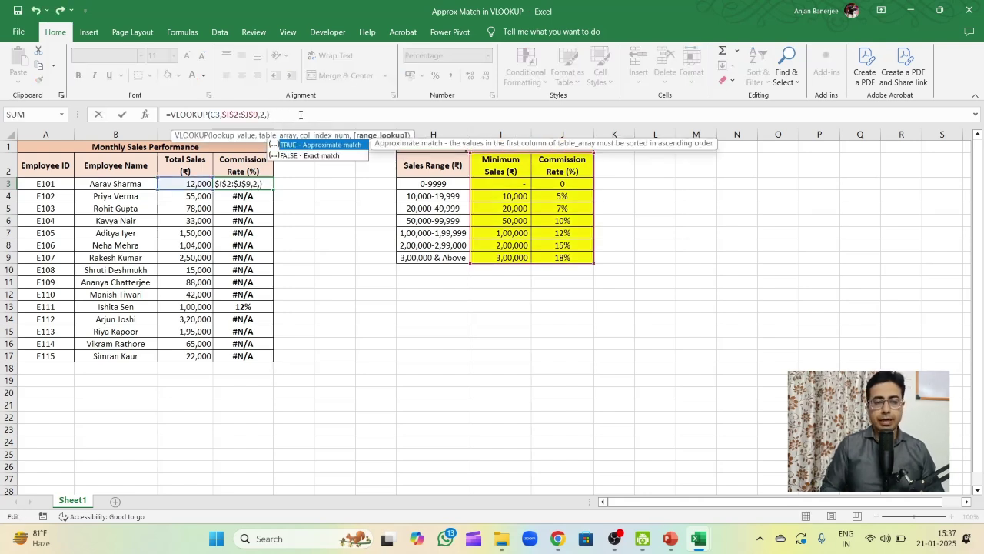
double_click(313, 146)
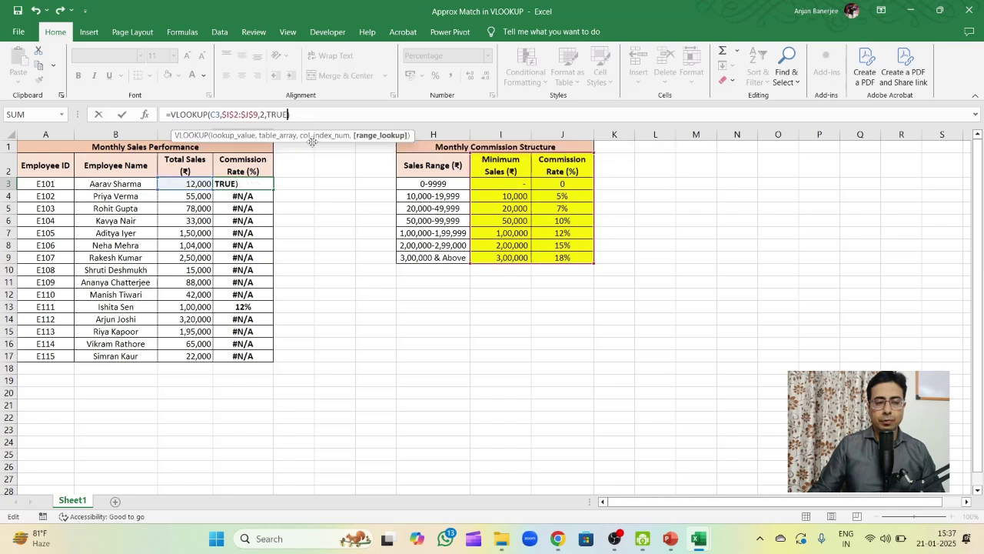
key(Return)
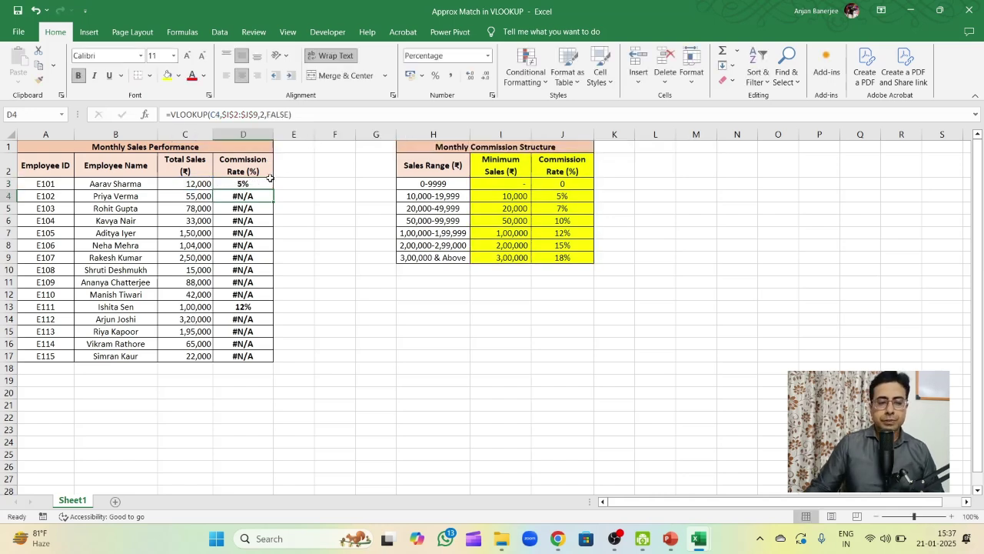
Copy the approximate-match formula from D3 down the Commission Rate column through D17.
click(261, 186)
double_click(272, 188)
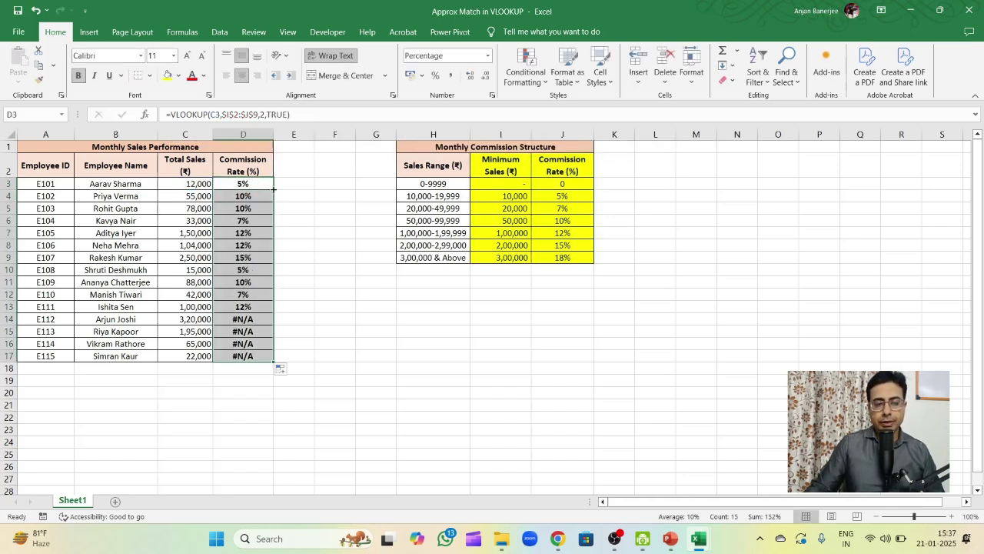
click(584, 299)
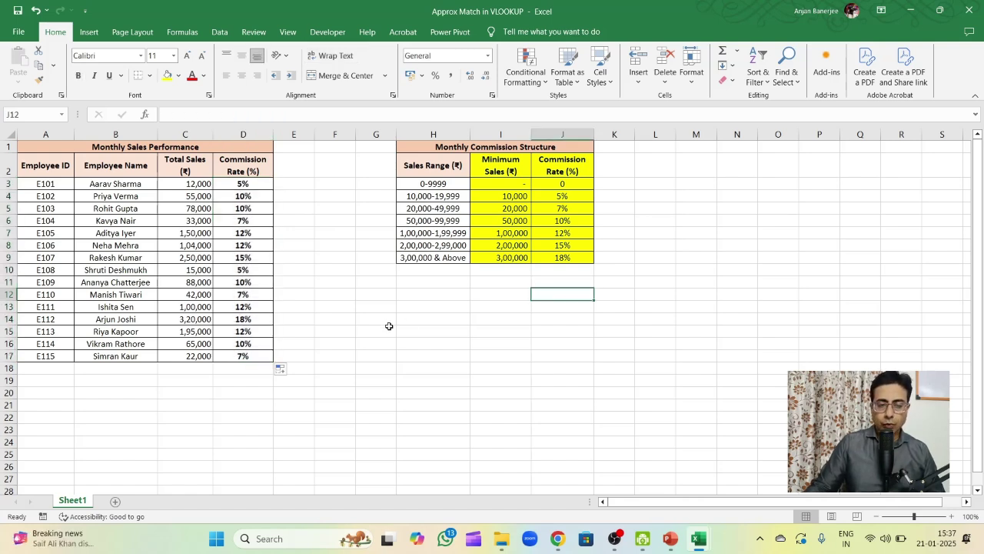
Highlight the row of employee E110, A12:D12, in yellow.
click(42, 282)
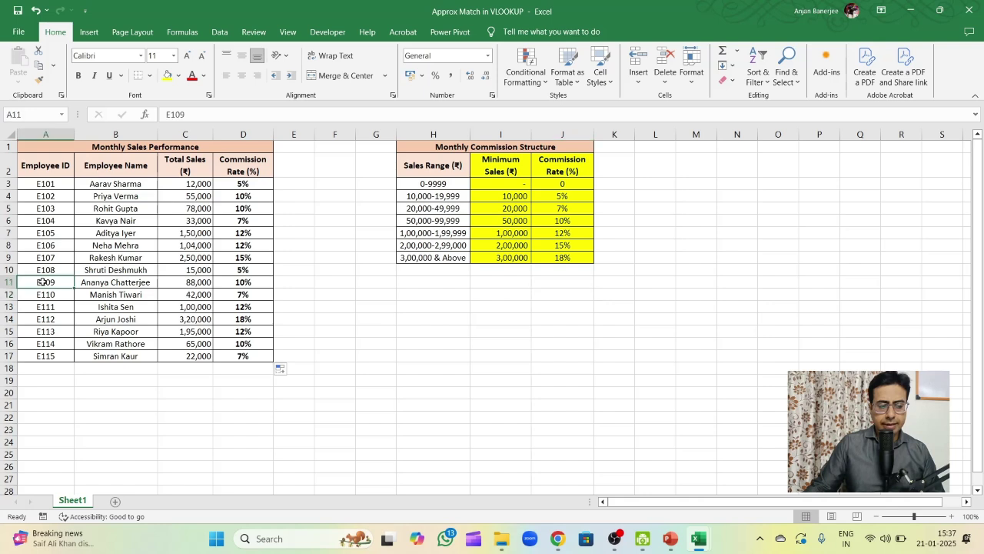
click(77, 282)
drag(38, 296, 225, 294)
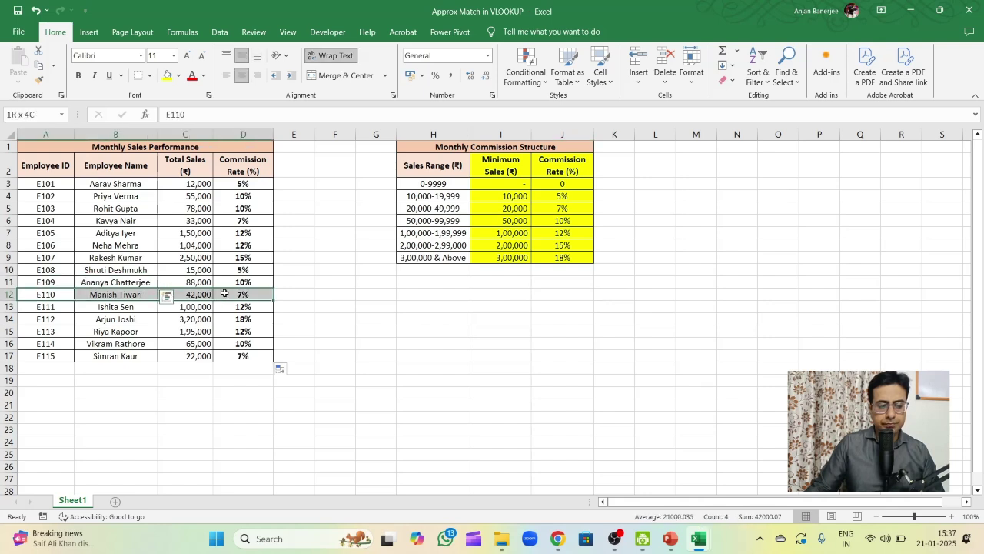
click(167, 75)
click(433, 343)
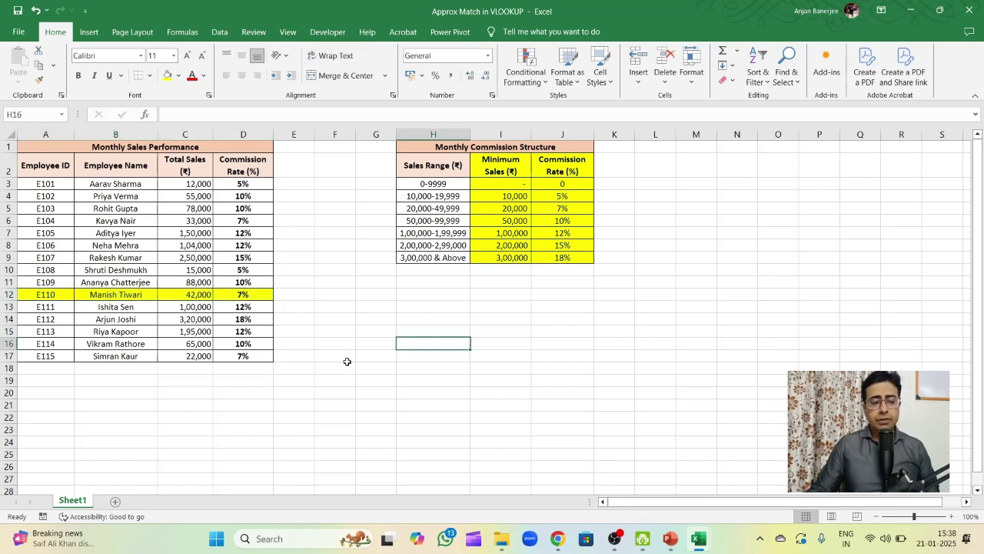
Trace E110's total sales through the Minimum Sales values to the corresponding commission rate in the commission structure.
click(204, 295)
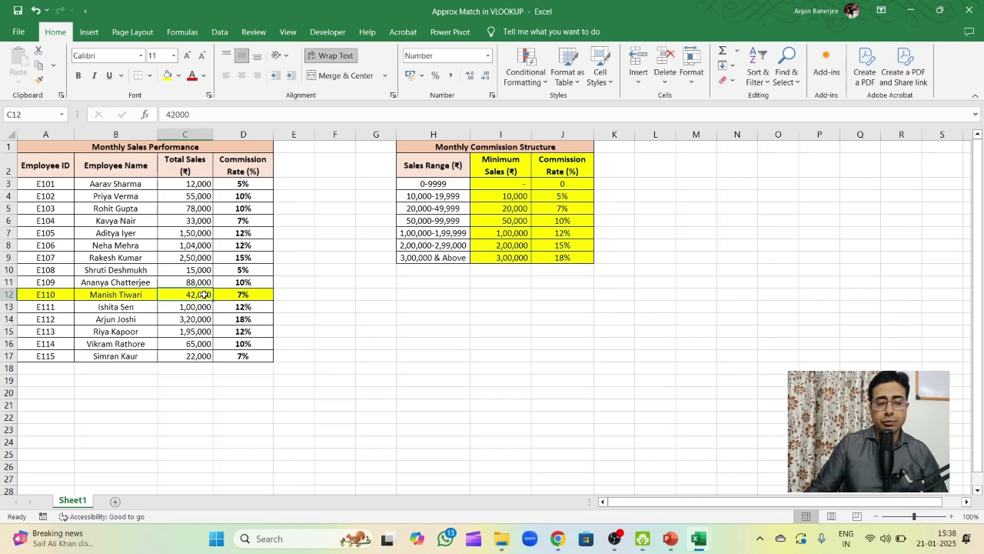
click(517, 196)
click(521, 179)
drag(520, 180, 522, 206)
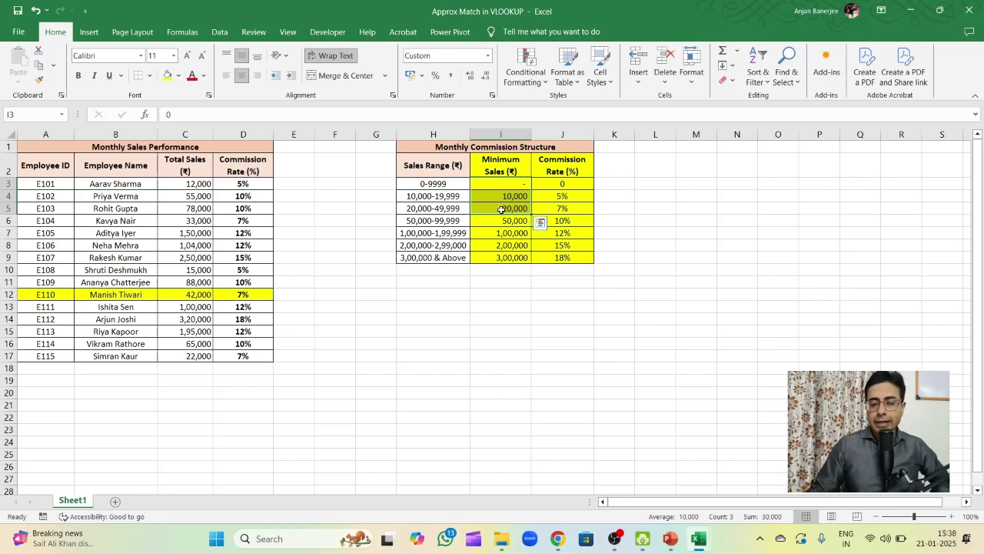
click(501, 210)
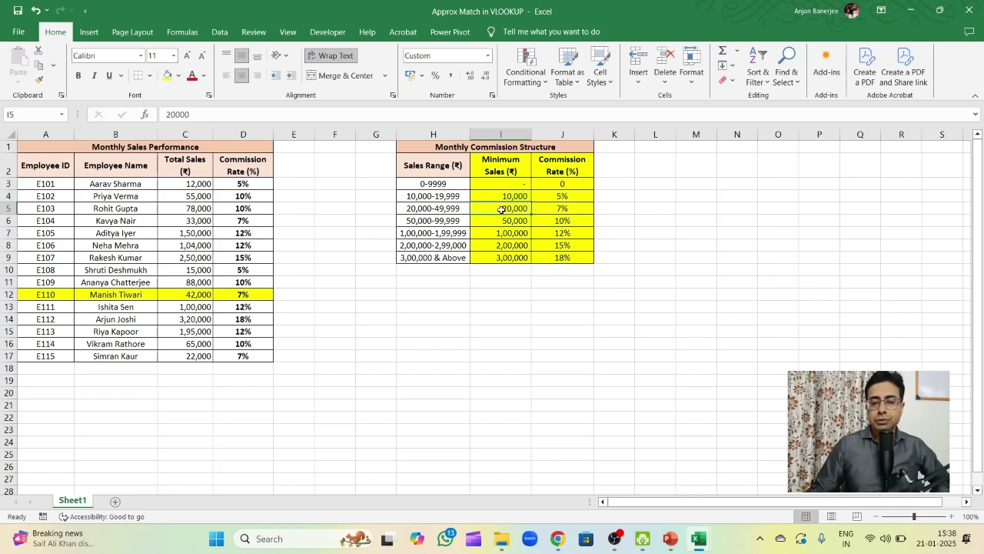
click(572, 208)
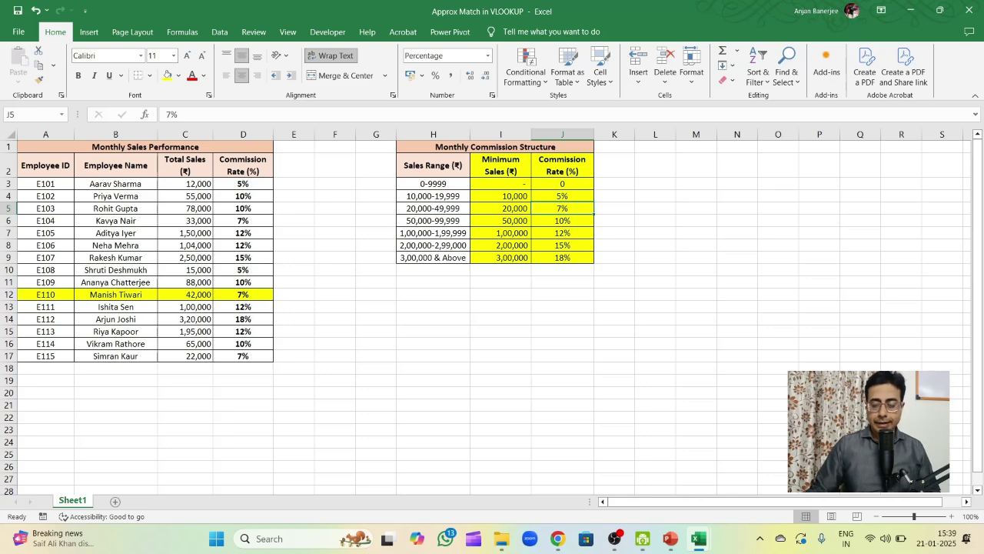
Add "Note : For an approximate match to work, the lookup column has to be sorted in ascending order" in cell A21.
click(45, 404)
text(Note : For an approximate match to work, the lookup column has to be sorted in ascending order)
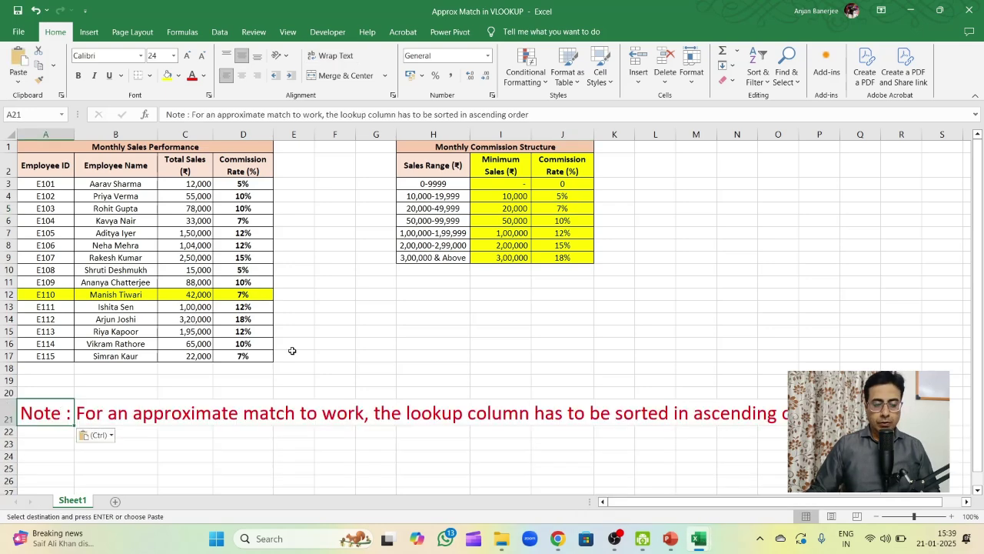
click(928, 267)
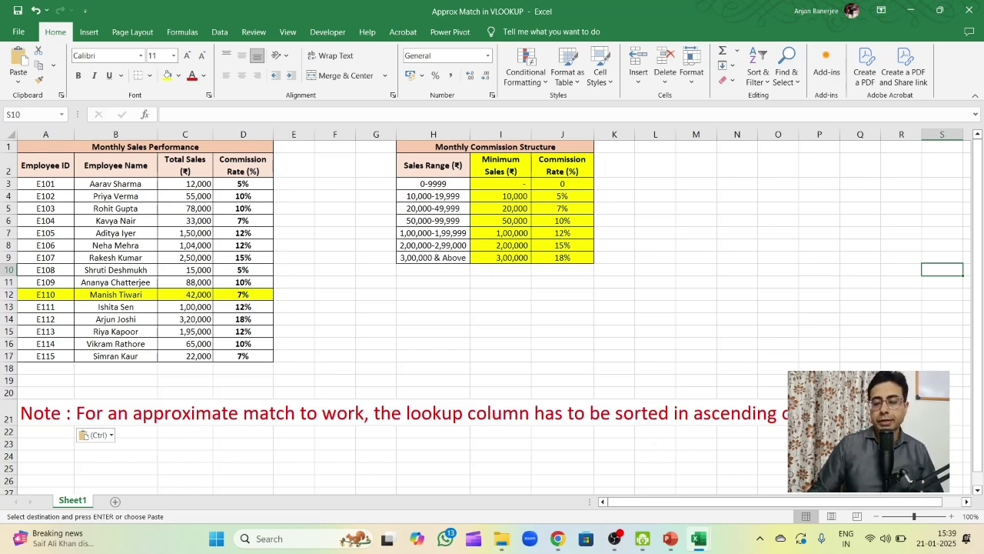
Examine the sort order of the Minimum Sales values in I4:I9 of the commission structure.
drag(511, 192, 512, 253)
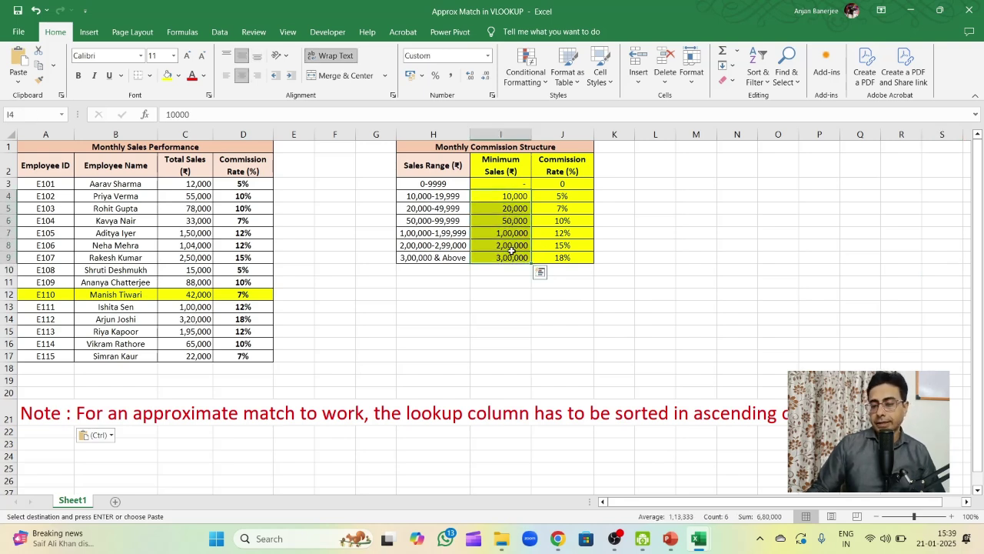